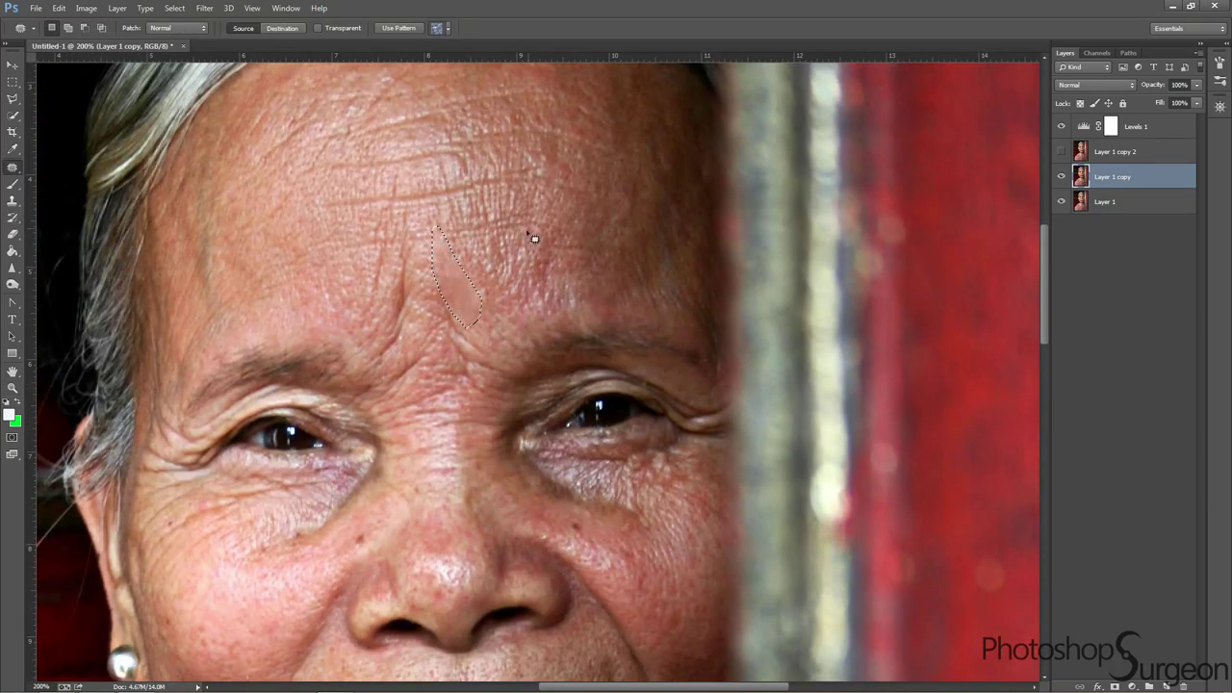
Step: Patch the first forehead creases by dragging each onto clean skin
{"action": "scroll", "coordinate": [534, 238], "scroll_direction": "down", "scroll_amount": 1}
{"action": "left_click_drag", "start_coordinate": [398, 193], "coordinate": [429, 254]}
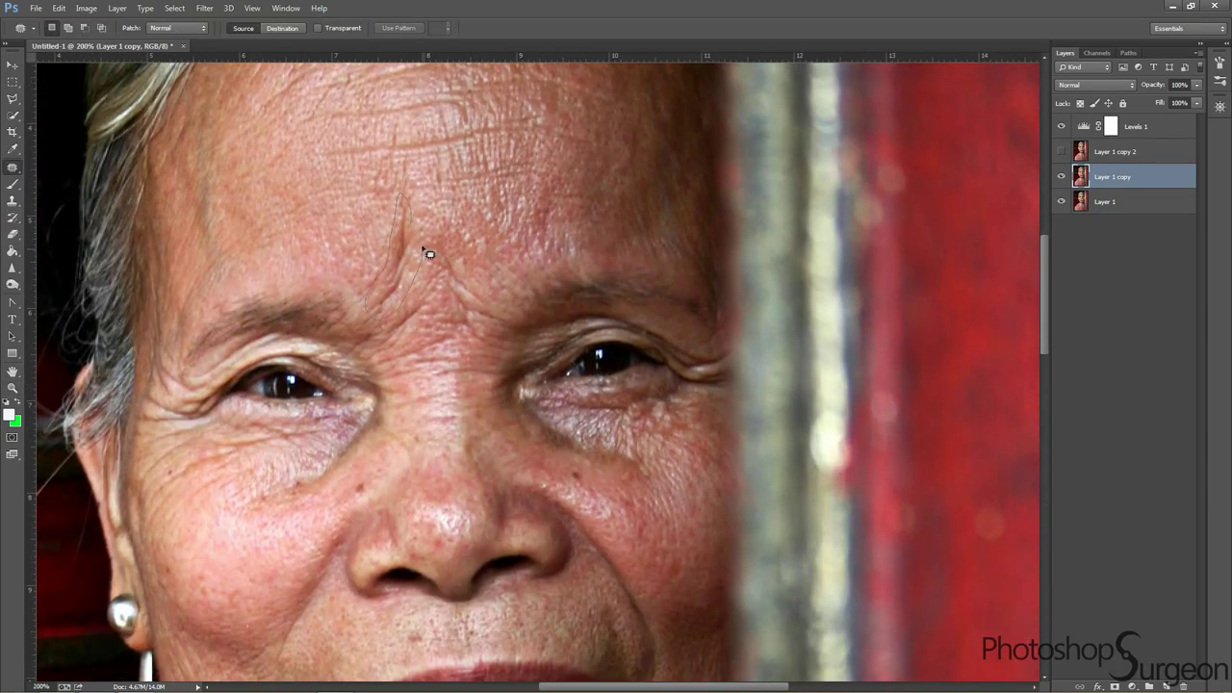
{"action": "left_click", "coordinate": [512, 259]}
{"action": "scroll", "coordinate": [512, 259], "scroll_direction": "up", "scroll_amount": 1}
{"action": "scroll", "coordinate": [514, 212], "scroll_direction": "up", "scroll_amount": 1}
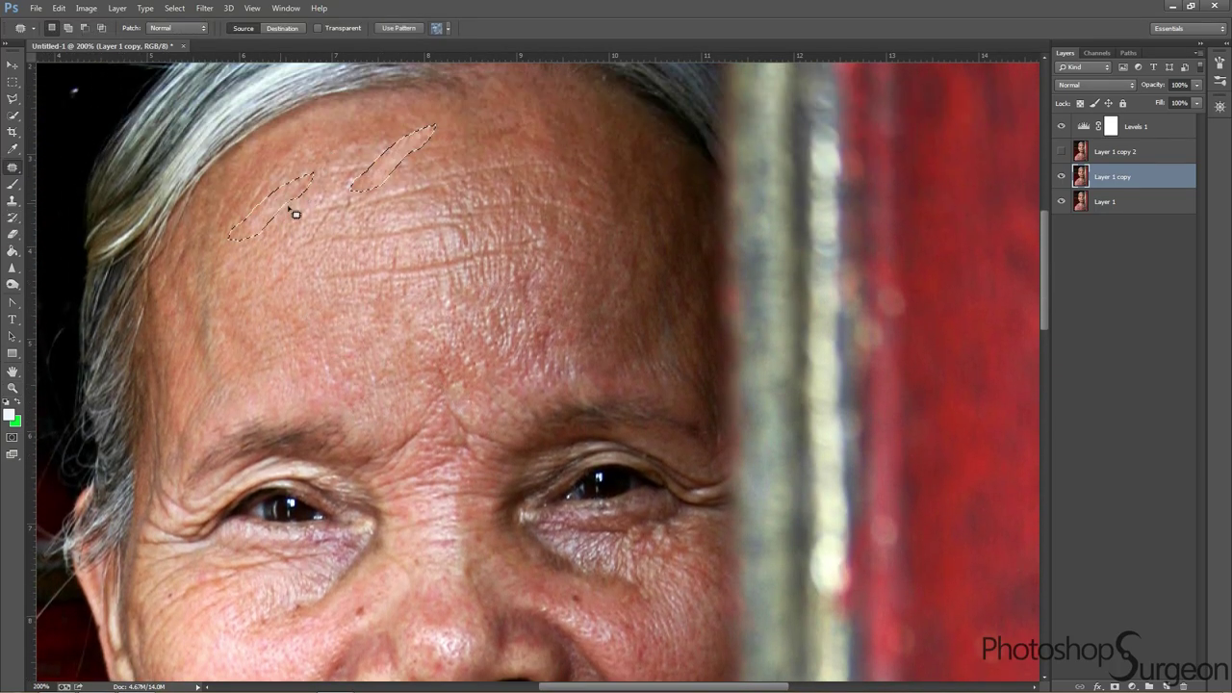
{"action": "scroll", "coordinate": [289, 325], "scroll_direction": "down", "scroll_amount": 1}
{"action": "left_click_drag", "start_coordinate": [335, 153], "coordinate": [326, 200]}
Step: Patch the remaining forehead crease and the wrinkles around the eyes
{"action": "scroll", "coordinate": [350, 254], "scroll_direction": "up", "scroll_amount": 1}
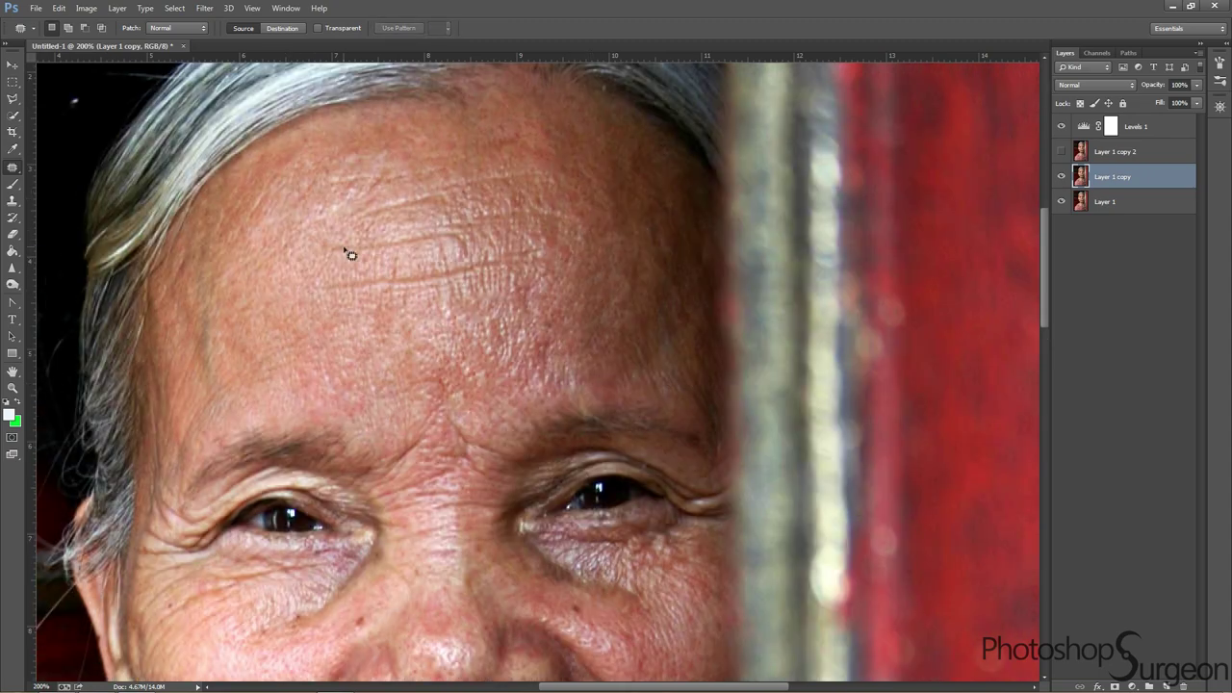
{"action": "scroll", "coordinate": [304, 228], "scroll_direction": "down", "scroll_amount": 1}
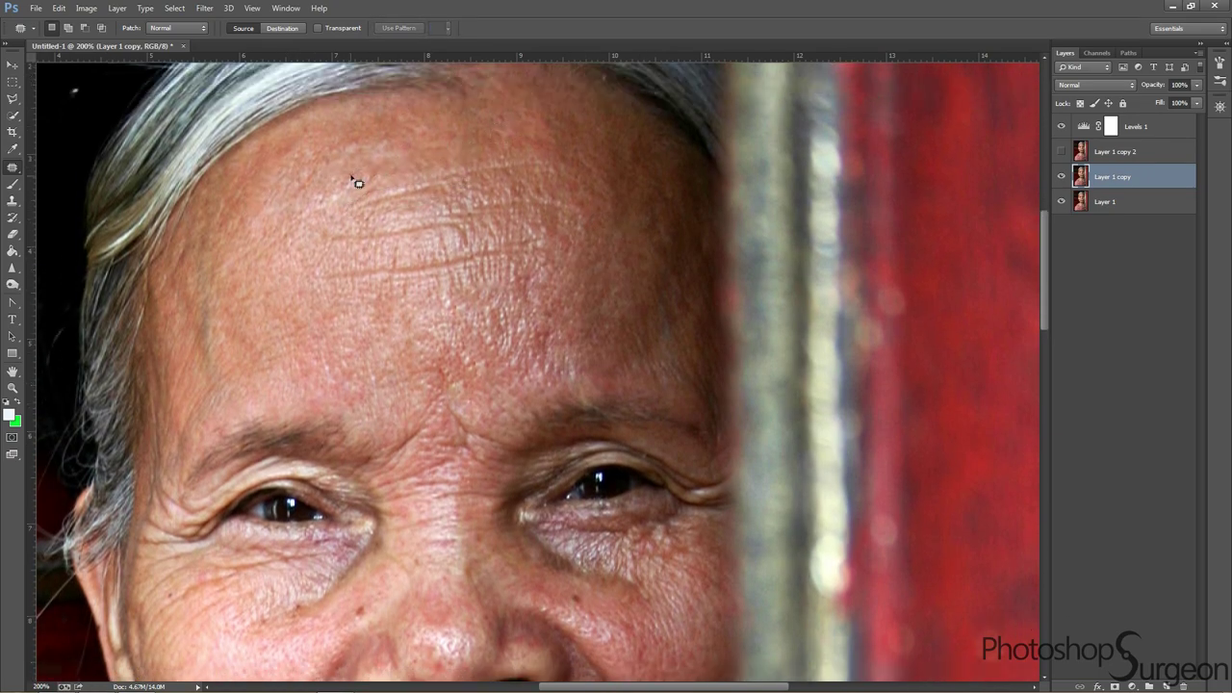
{"action": "left_click_drag", "start_coordinate": [375, 211], "coordinate": [423, 188]}
{"action": "scroll", "coordinate": [396, 275], "scroll_direction": "down", "scroll_amount": 1}
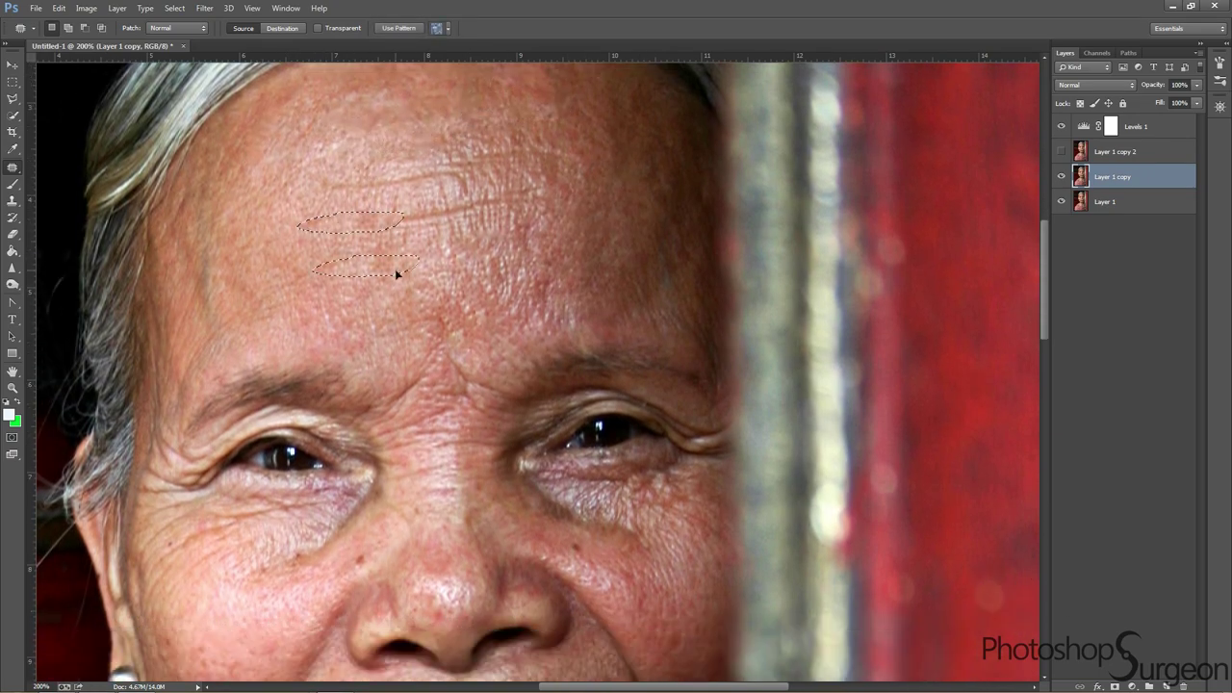
{"action": "left_click_drag", "start_coordinate": [472, 156], "coordinate": [463, 179]}
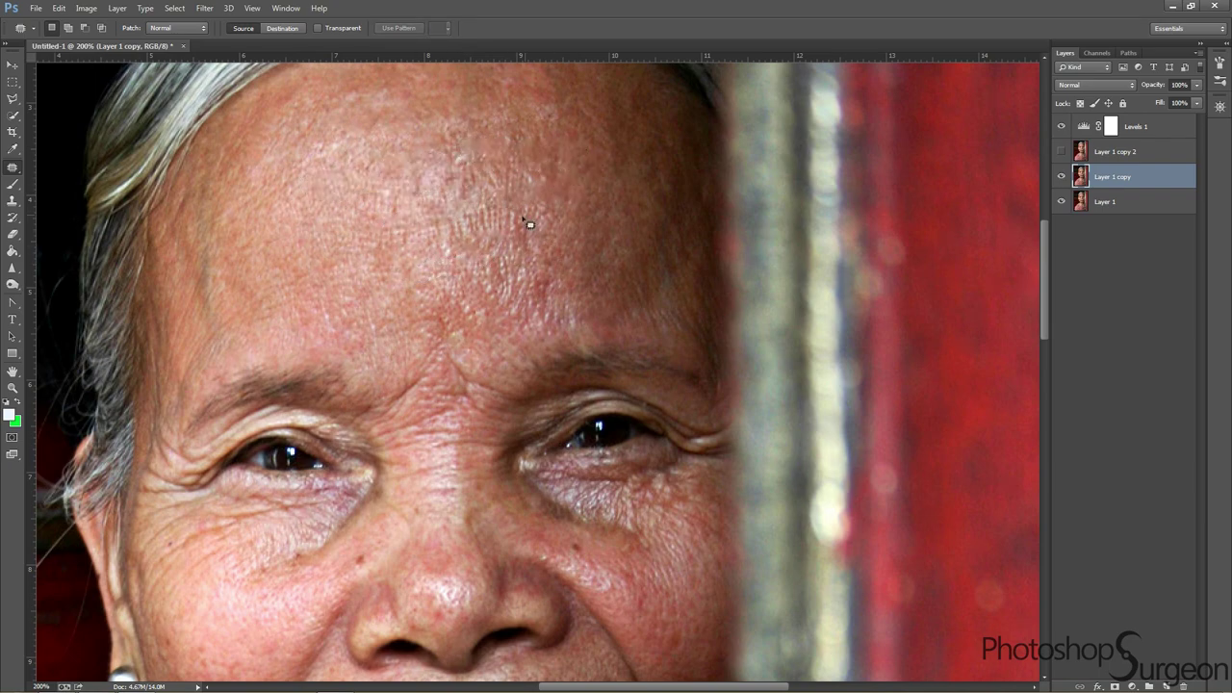
{"action": "left_click_drag", "start_coordinate": [549, 306], "coordinate": [580, 250]}
{"action": "scroll", "coordinate": [606, 245], "scroll_direction": "down", "scroll_amount": 2}
Step: Patch the cheek wrinkles and bring the lower face and ear into view
{"action": "scroll", "coordinate": [606, 245], "scroll_direction": "down", "scroll_amount": 2}
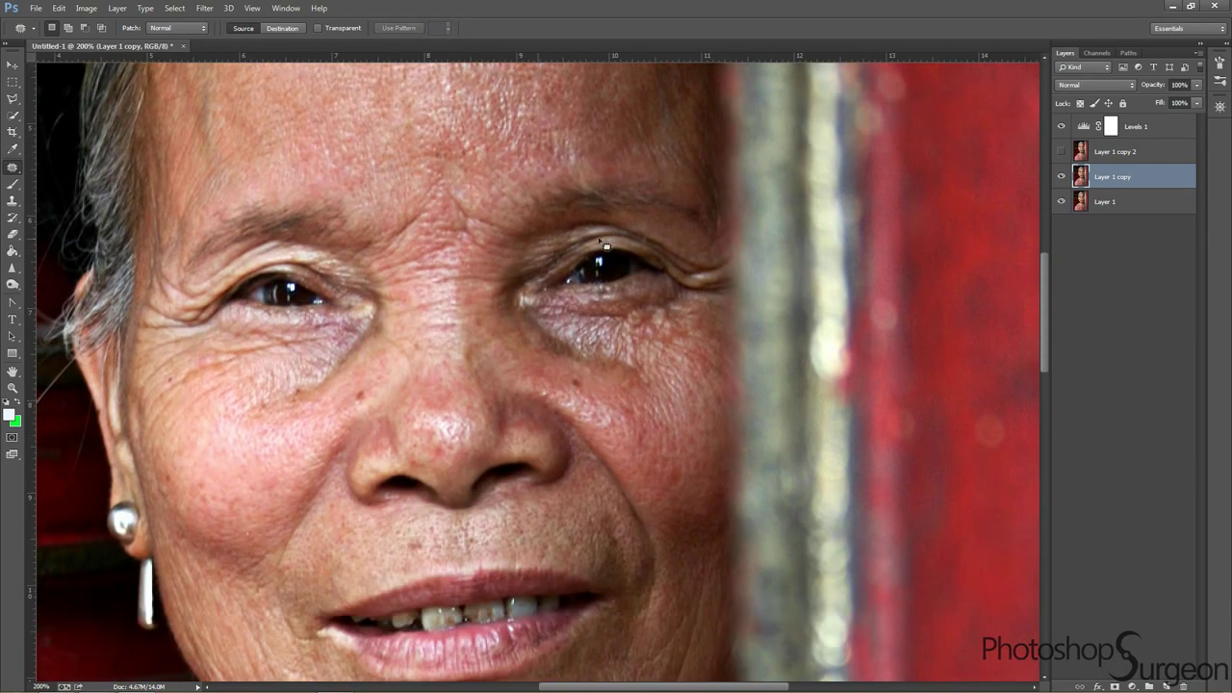
{"action": "left_click_drag", "start_coordinate": [417, 112], "coordinate": [421, 341]}
{"action": "scroll", "coordinate": [421, 342], "scroll_direction": "down", "scroll_amount": 1}
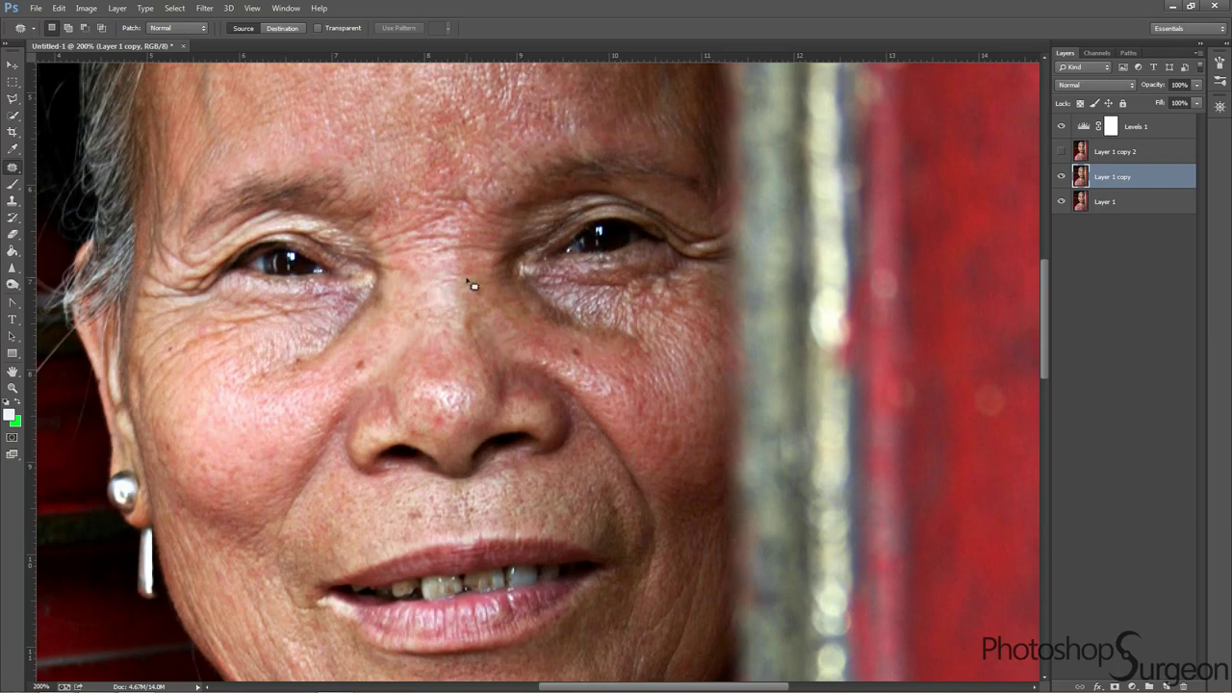
{"action": "scroll", "coordinate": [452, 229], "scroll_direction": "down", "scroll_amount": 1}
{"action": "left_click_drag", "start_coordinate": [453, 230], "coordinate": [435, 204]}
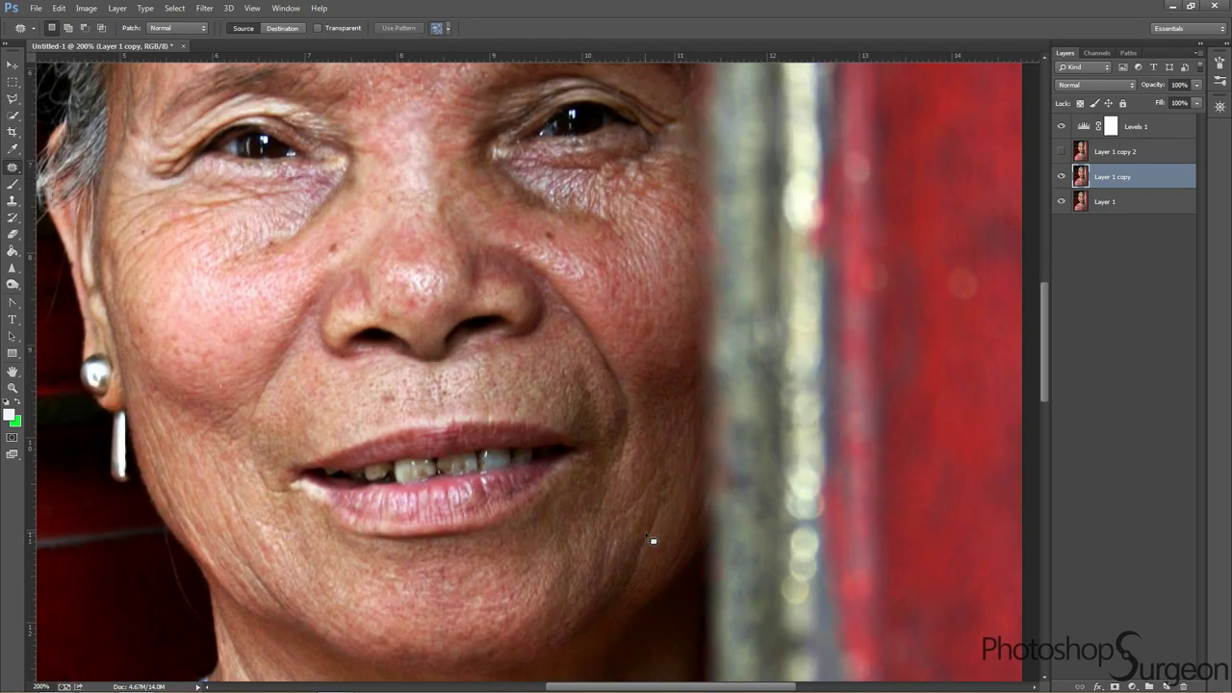
{"action": "left_click_drag", "start_coordinate": [652, 542], "coordinate": [639, 446]}
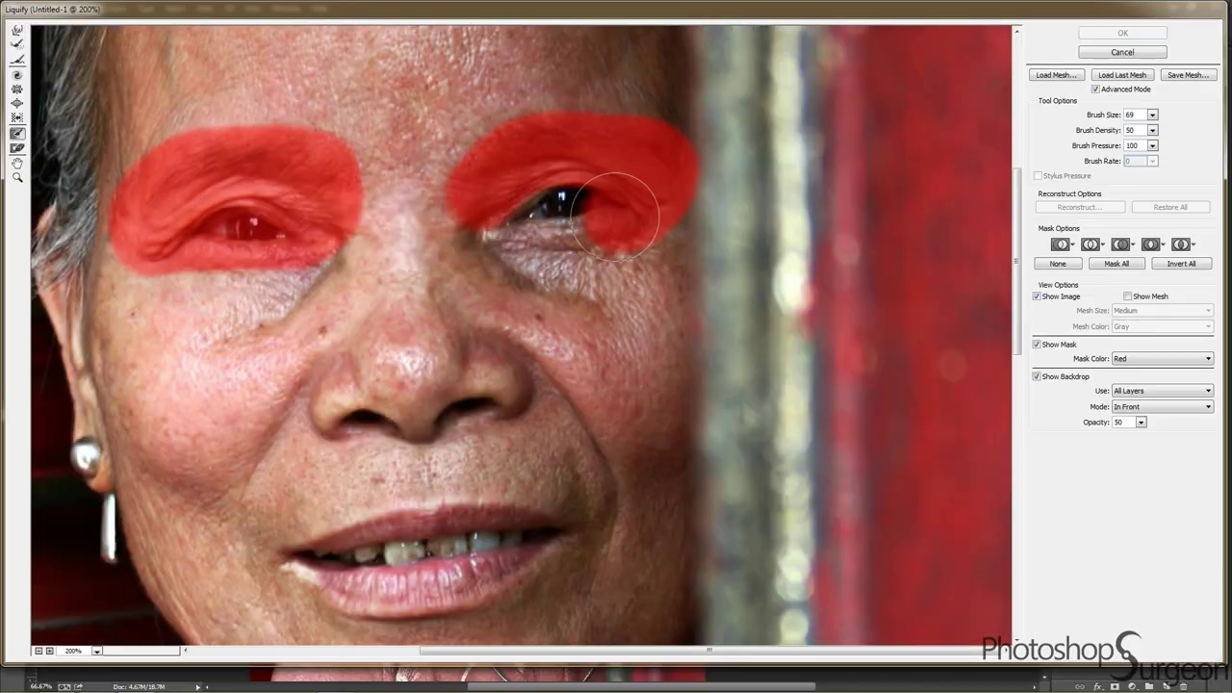
Step: Patch a neck wrinkle and zoom in on the mouth and chin in Liquify
{"action": "left_click_drag", "start_coordinate": [414, 193], "coordinate": [588, 532]}
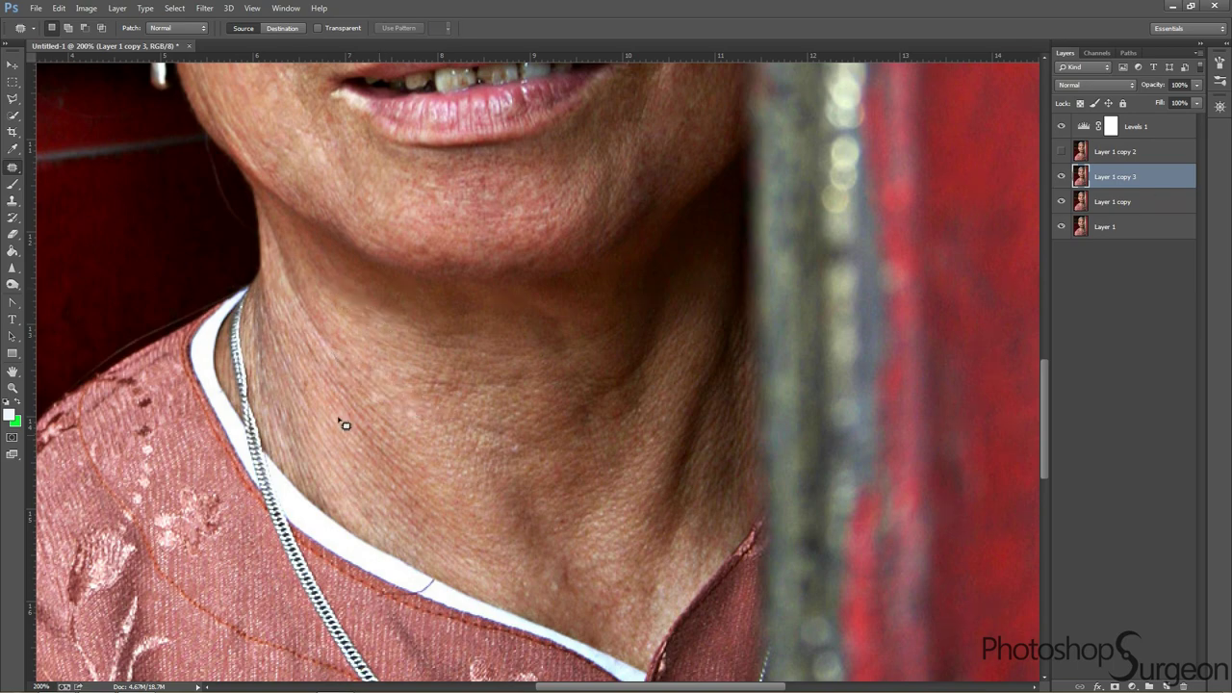
{"action": "scroll", "coordinate": [248, 411], "scroll_direction": "up", "scroll_amount": 5}
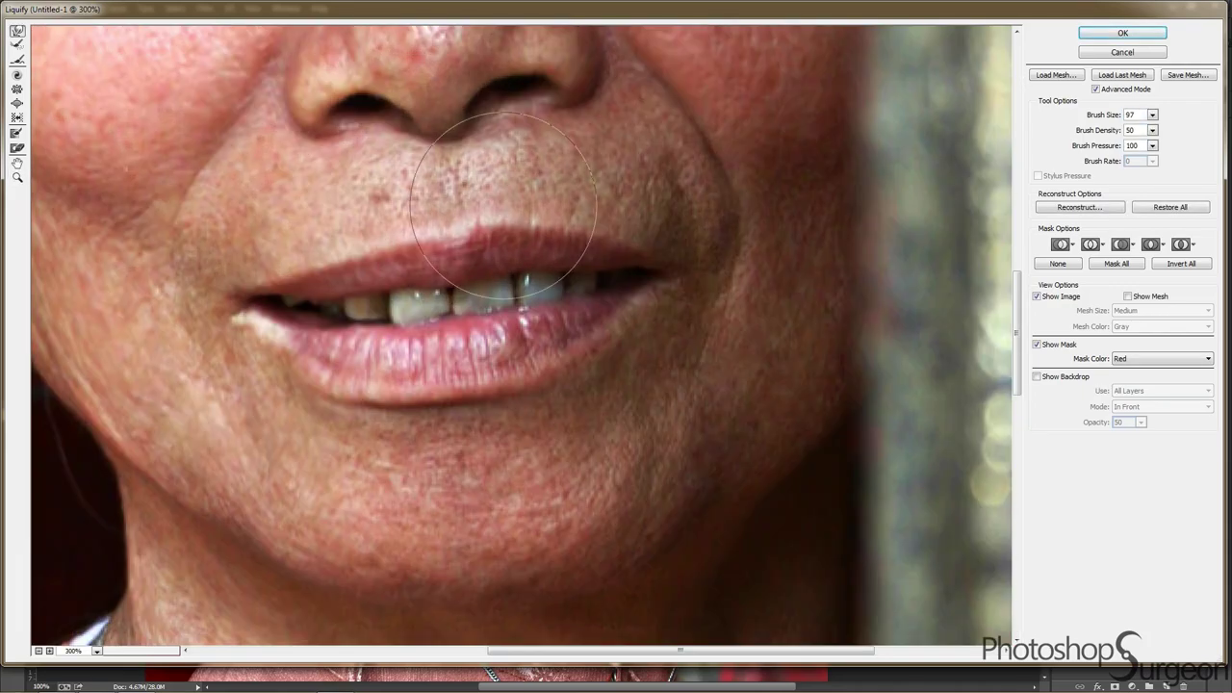
Step: Plump the lips with Liquify's Bloat tool
{"action": "key", "text": "b"}
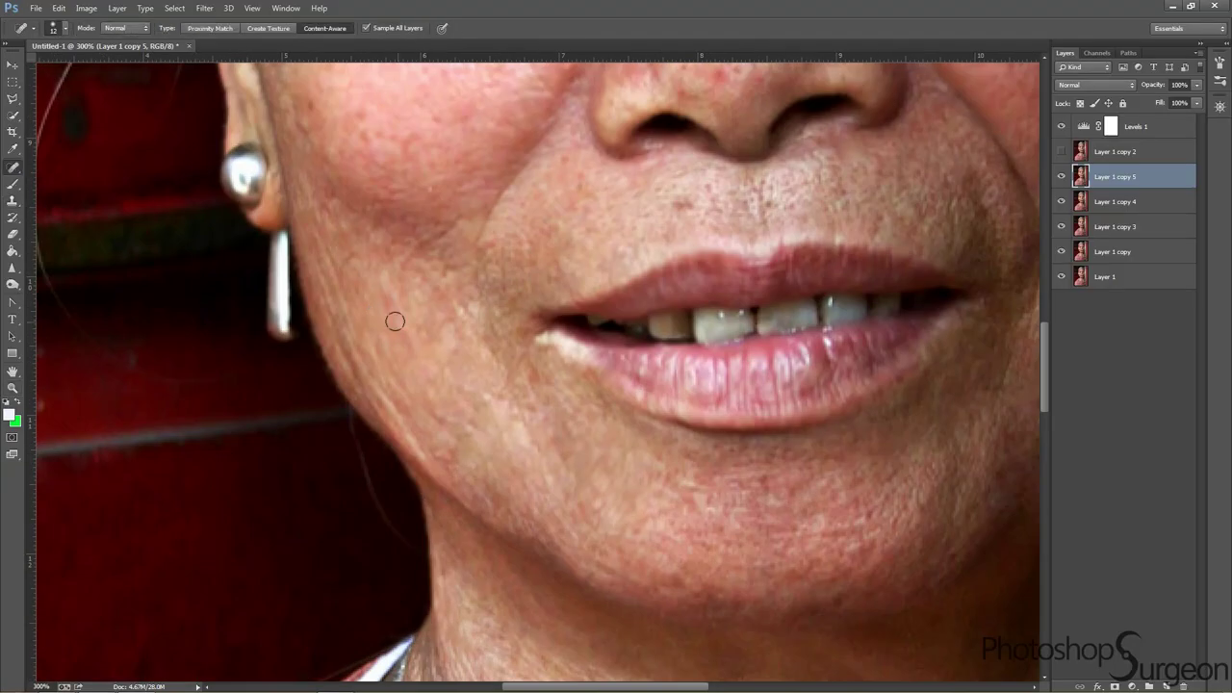
{"action": "left_click_drag", "start_coordinate": [427, 351], "coordinate": [458, 373]}
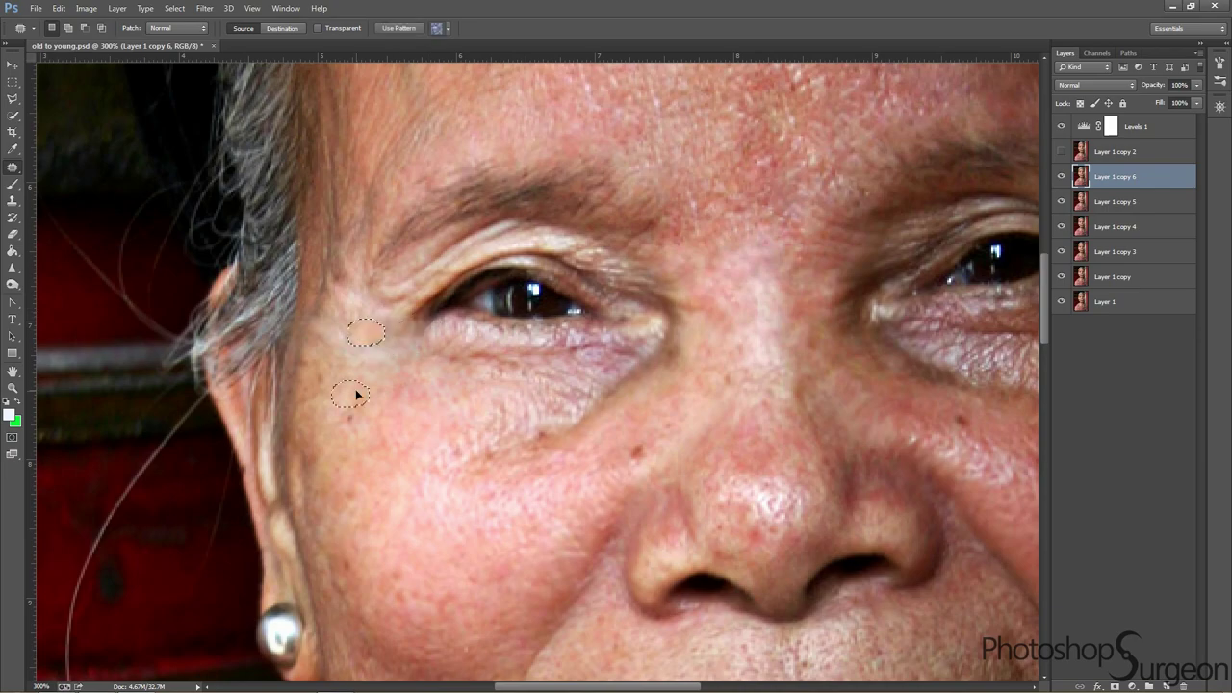
Step: Reopen Filter > Liquify on the portrait and set the brush size for the lips
{"action": "scroll", "coordinate": [132, 306], "scroll_direction": "right", "scroll_amount": 3}
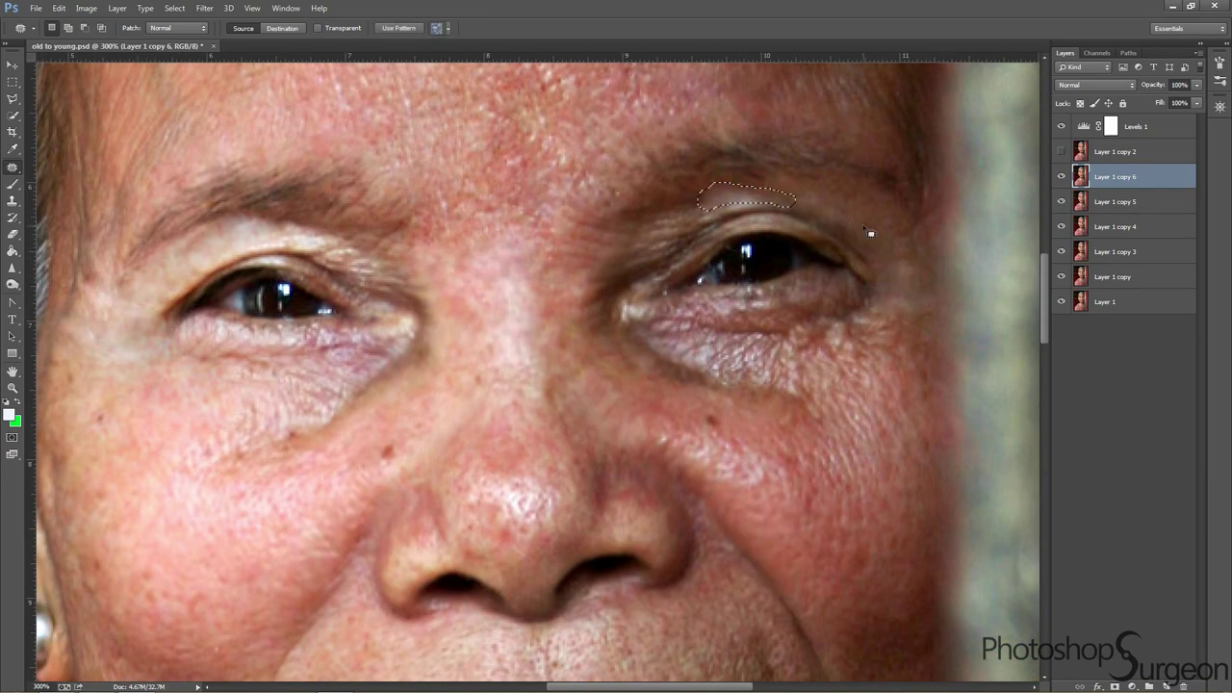
{"action": "left_click", "coordinate": [177, 7]}
{"action": "left_click", "coordinate": [253, 106]}
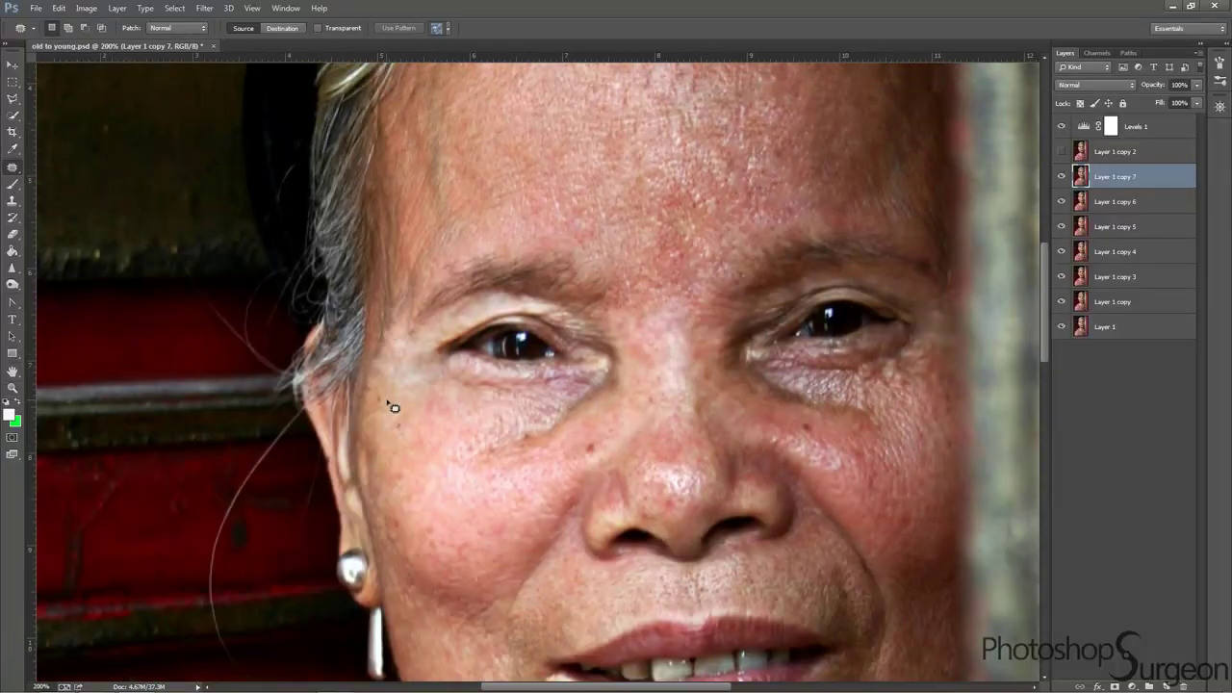
{"action": "scroll", "coordinate": [432, 289], "scroll_direction": "down", "scroll_amount": 5}
{"action": "scroll", "coordinate": [363, 257], "scroll_direction": "right", "scroll_amount": 5}
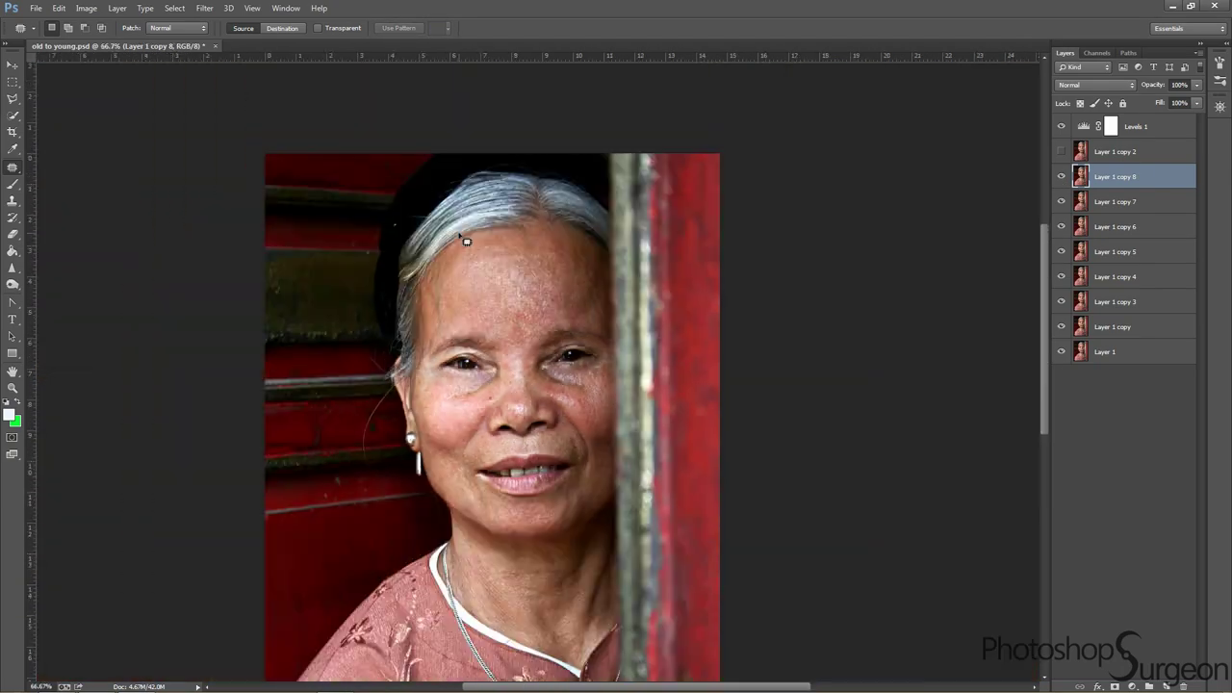
{"action": "key", "text": "Return"}
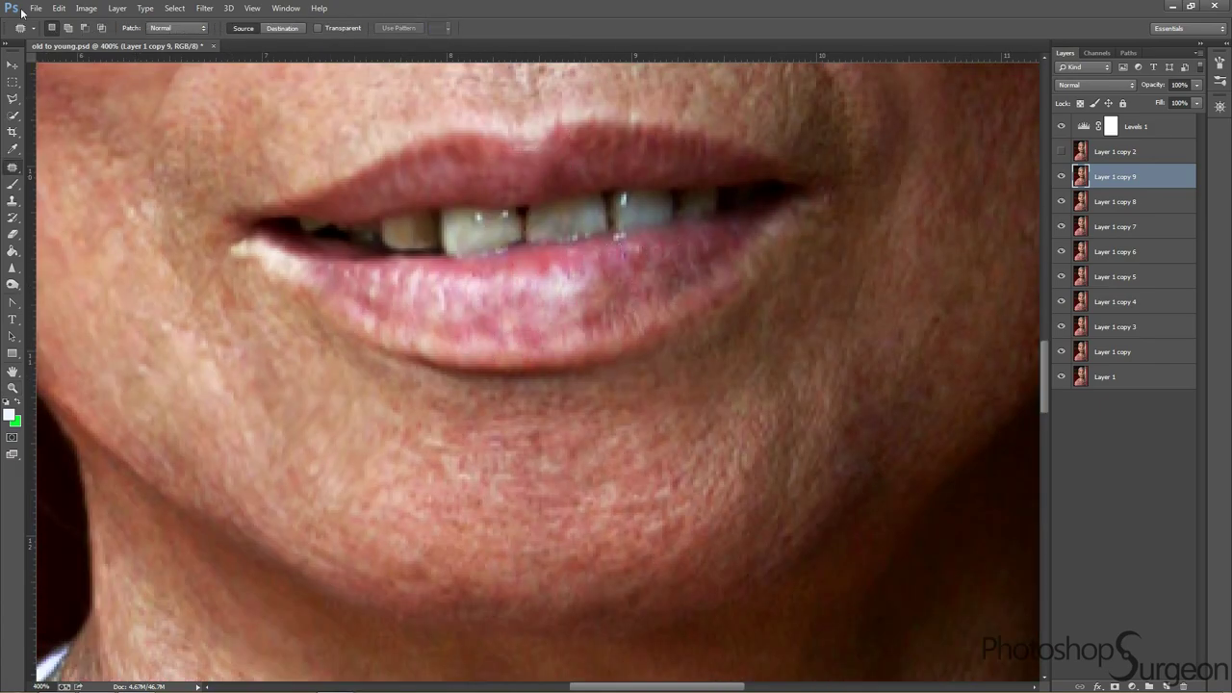
{"action": "scroll", "coordinate": [446, 197], "scroll_direction": "down", "scroll_amount": 1}
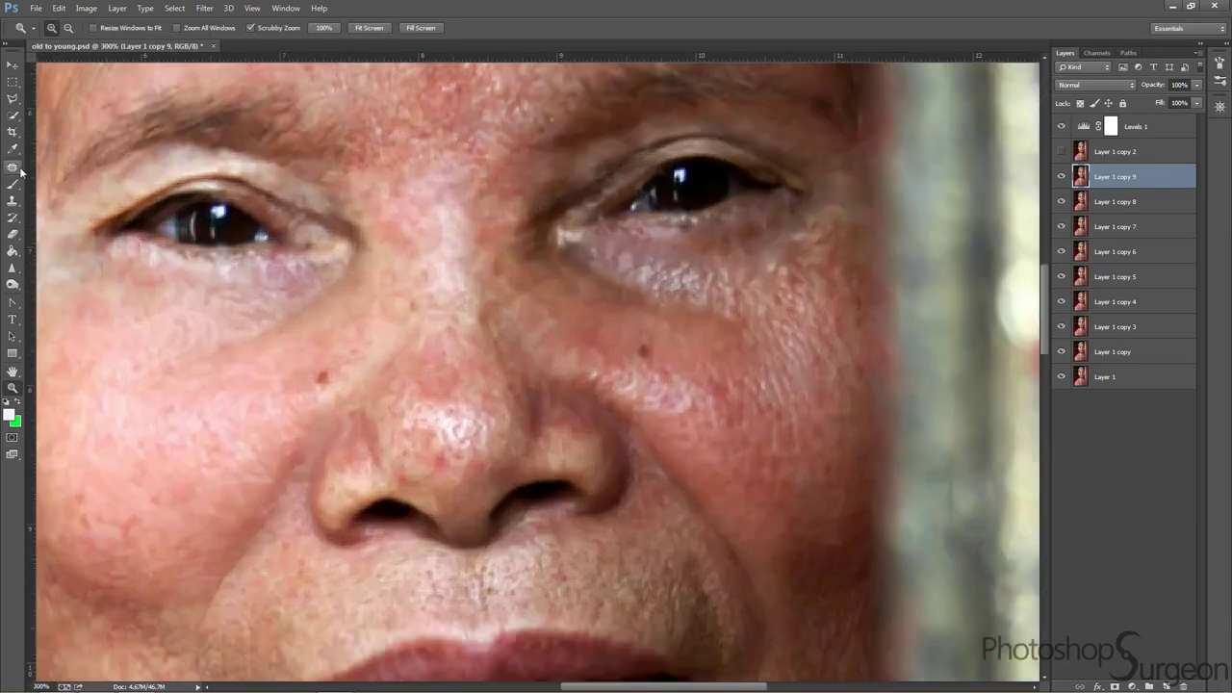
Step: Switch to the Patch tool for the wrinkled spot on the neck
{"action": "left_click", "coordinate": [20, 168]}
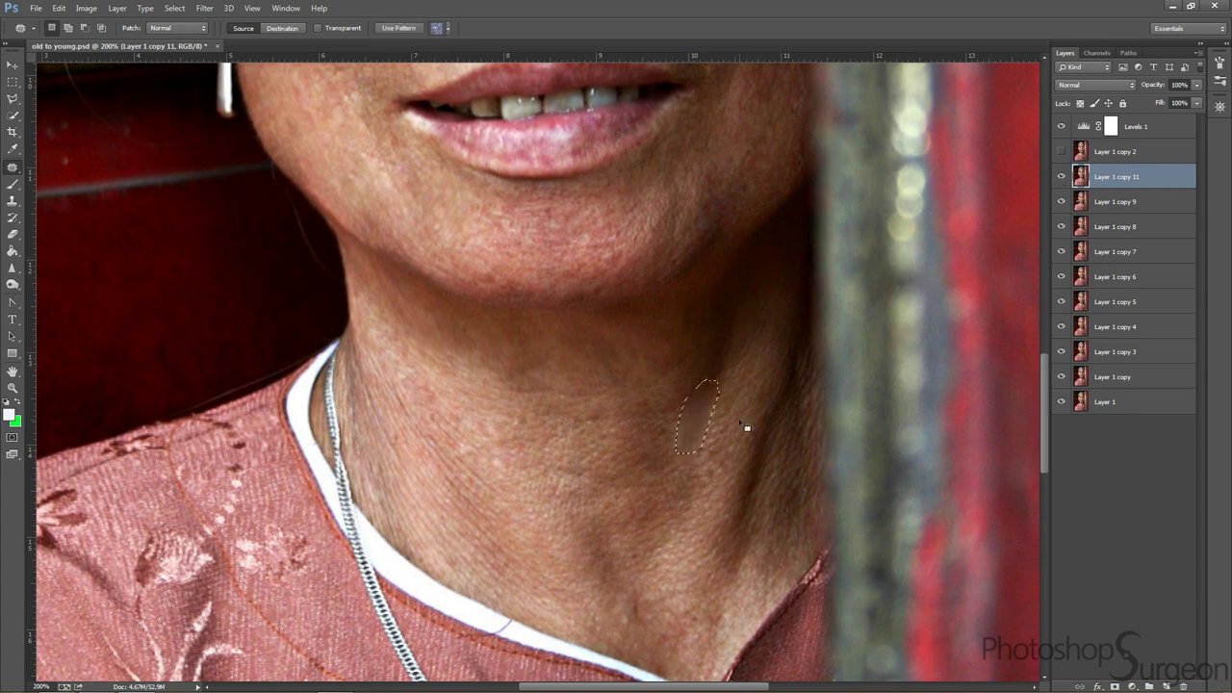
Step: Smooth forehead blemishes with the Spot Healing Brush and toggle the retouch layer to compare
{"action": "scroll", "coordinate": [674, 434], "scroll_direction": "up", "scroll_amount": 3}
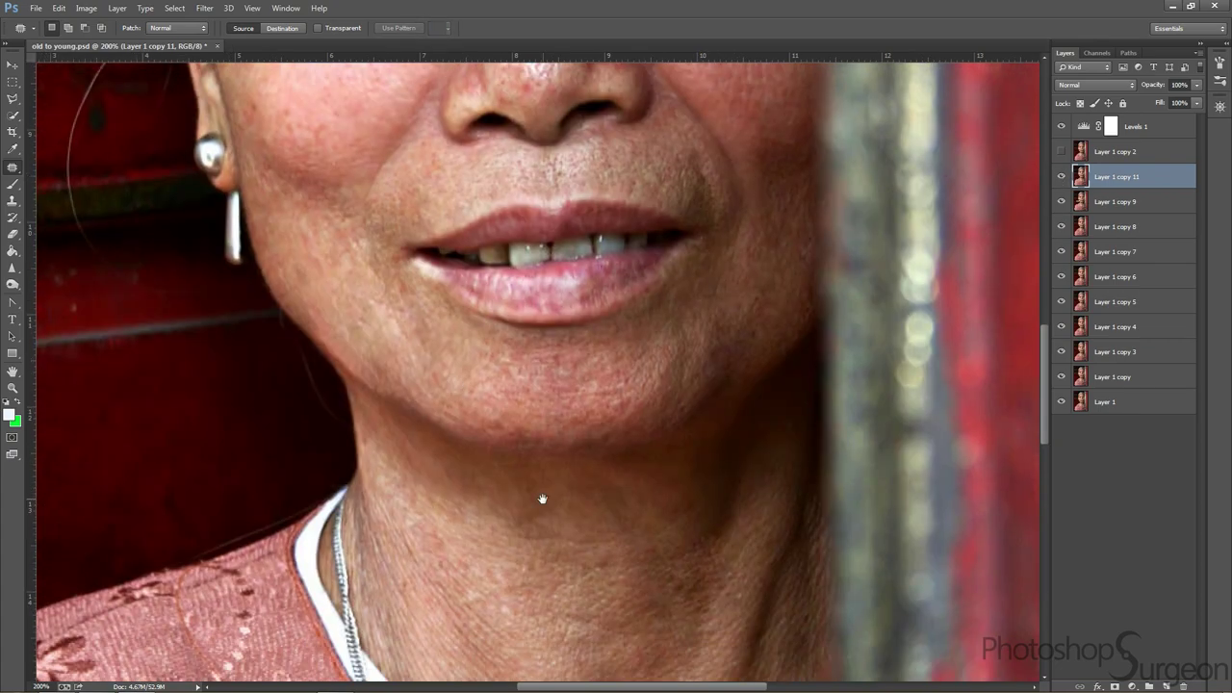
{"action": "scroll", "coordinate": [542, 497], "scroll_direction": "up", "scroll_amount": 3}
{"action": "scroll", "coordinate": [558, 278], "scroll_direction": "up", "scroll_amount": 3}
{"action": "scroll", "coordinate": [578, 289], "scroll_direction": "up", "scroll_amount": 3}
{"action": "key", "text": "j"}
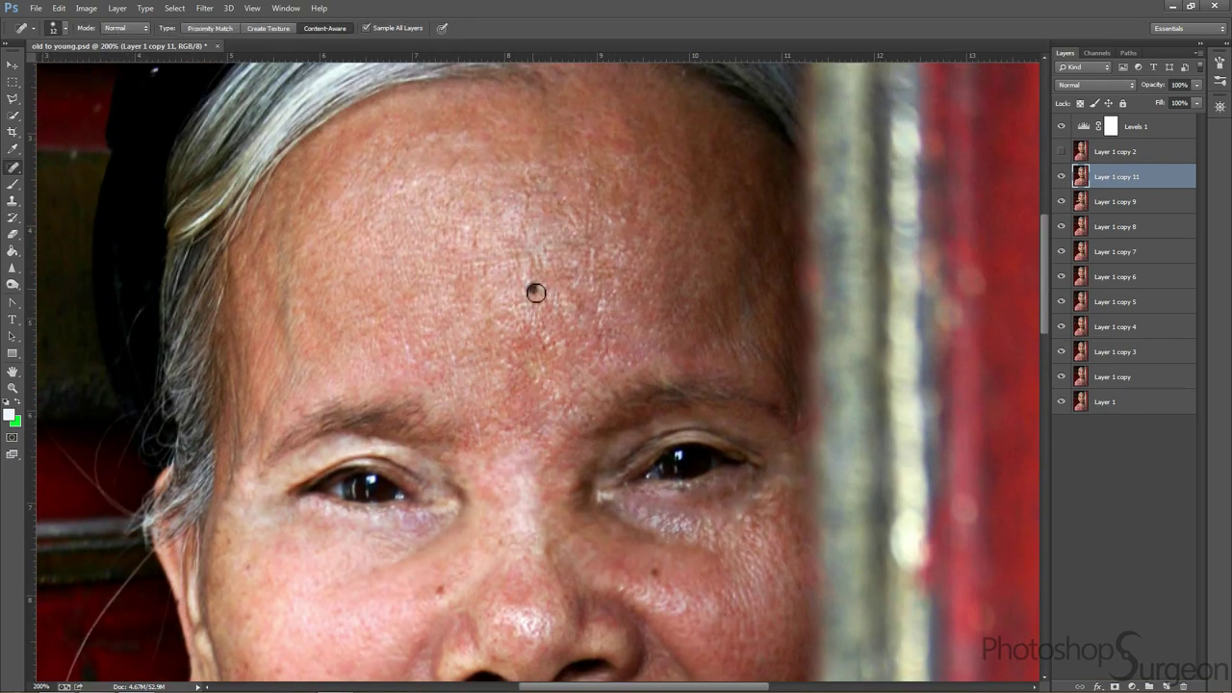
{"action": "scroll", "coordinate": [554, 279], "scroll_direction": "down", "scroll_amount": 1}
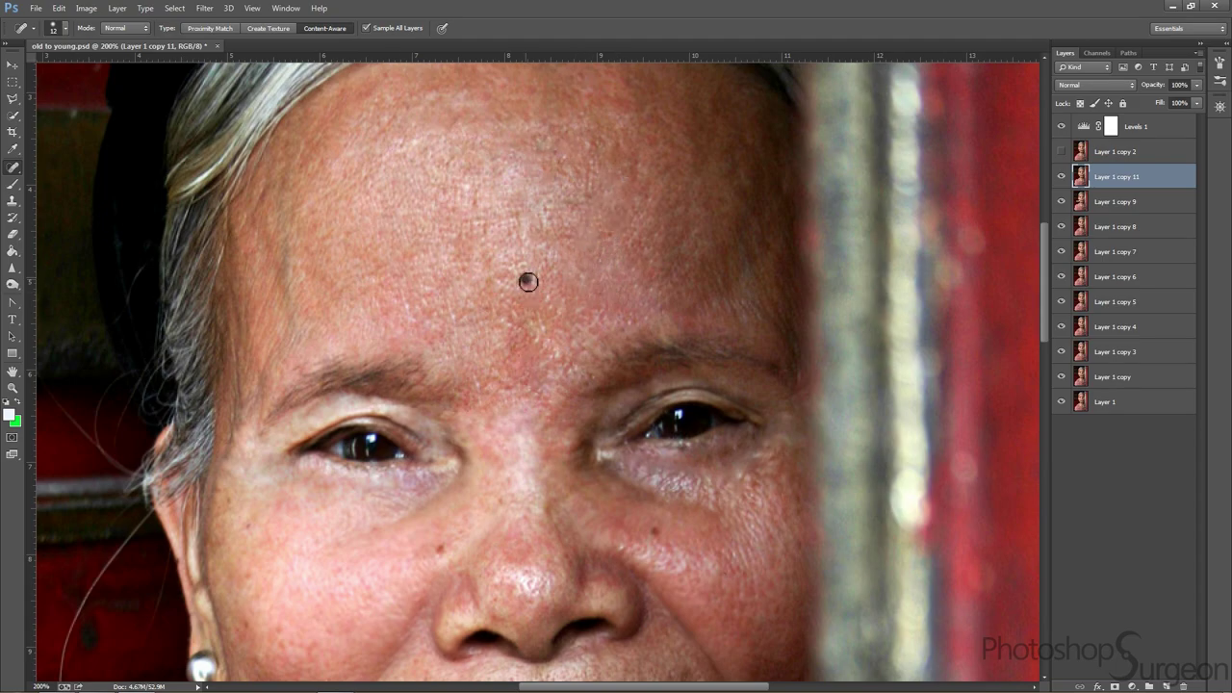
{"action": "scroll", "coordinate": [529, 281], "scroll_direction": "up", "scroll_amount": 1}
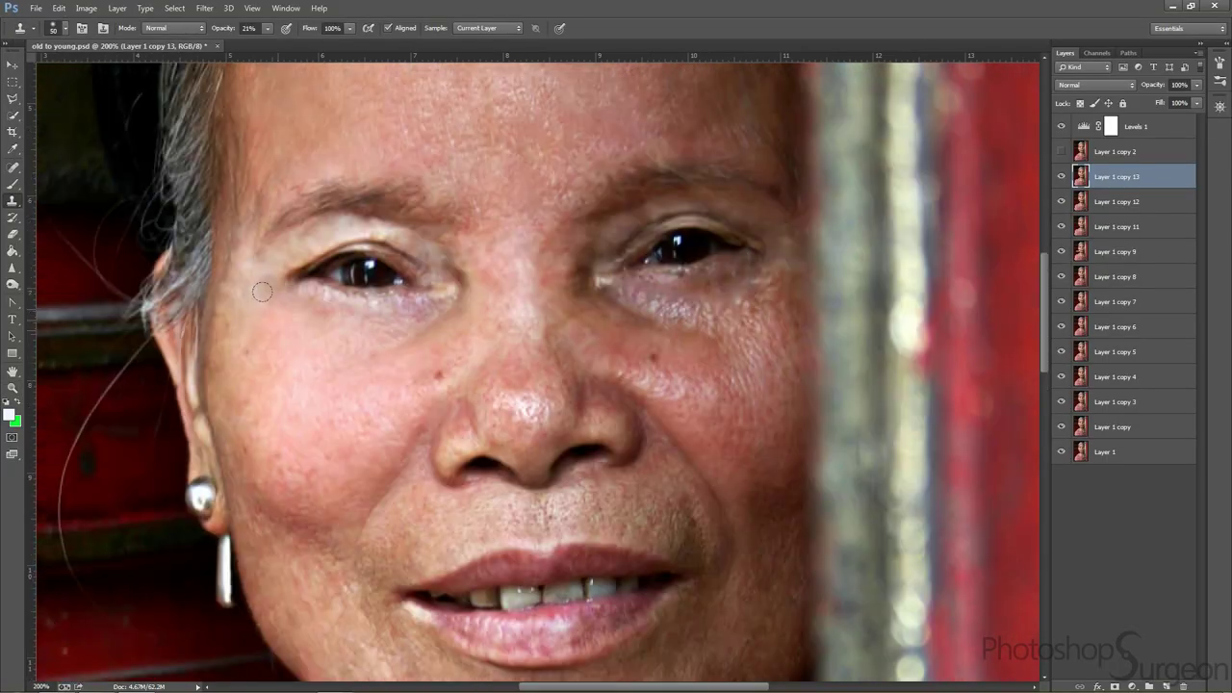
{"action": "scroll", "coordinate": [731, 307], "scroll_direction": "down", "scroll_amount": 3}
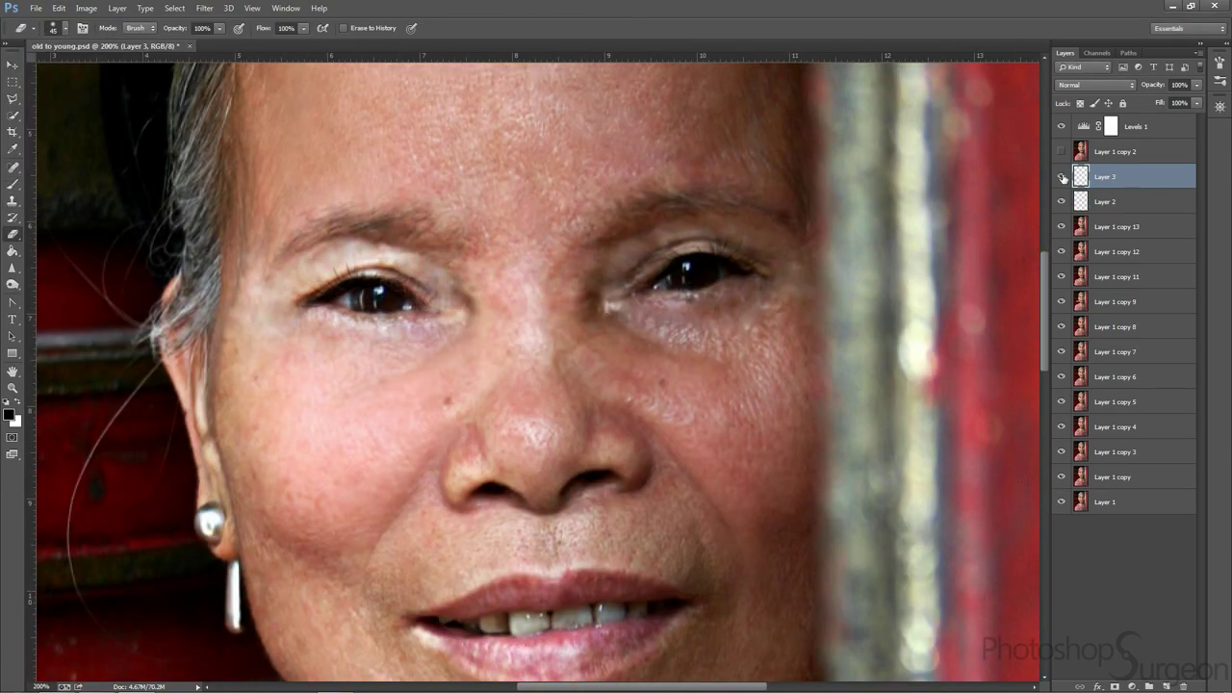
{"action": "left_click", "coordinate": [1109, 84]}
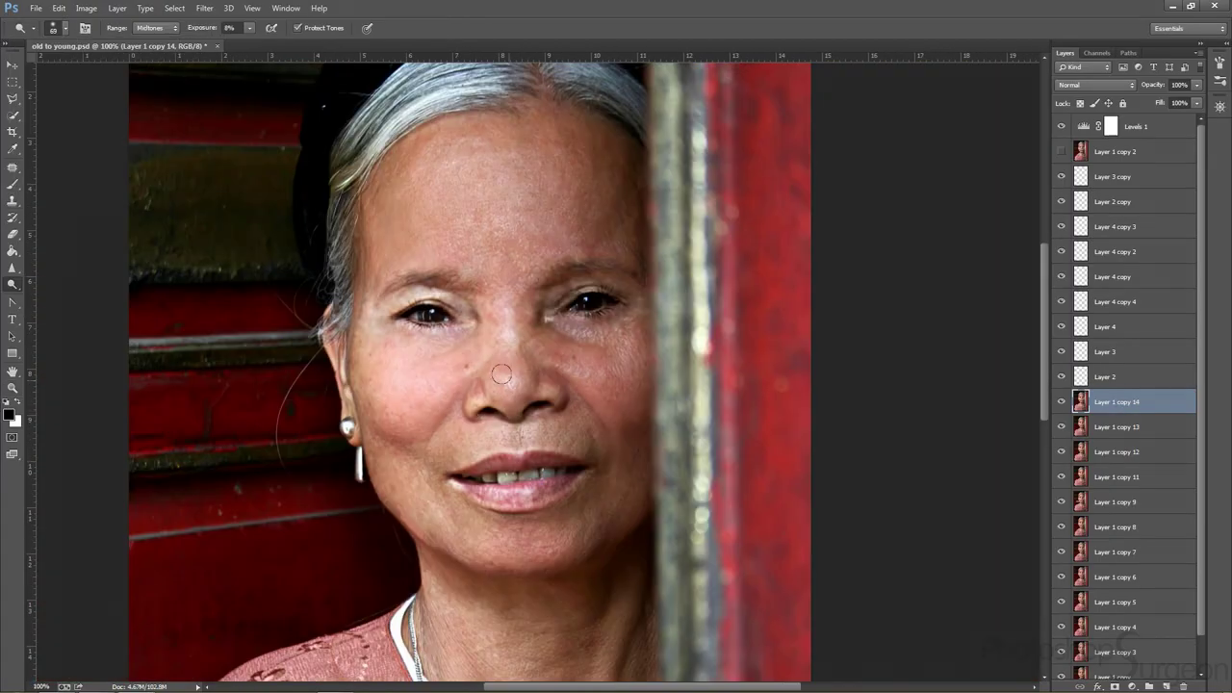
Step: Dodge the under-eye shadow, switch to Burn, and set the hair colour layer to Hue
{"action": "left_click_drag", "start_coordinate": [568, 332], "coordinate": [635, 365]}
{"action": "left_click", "coordinate": [66, 29]}
{"action": "key", "text": "shift+o"}
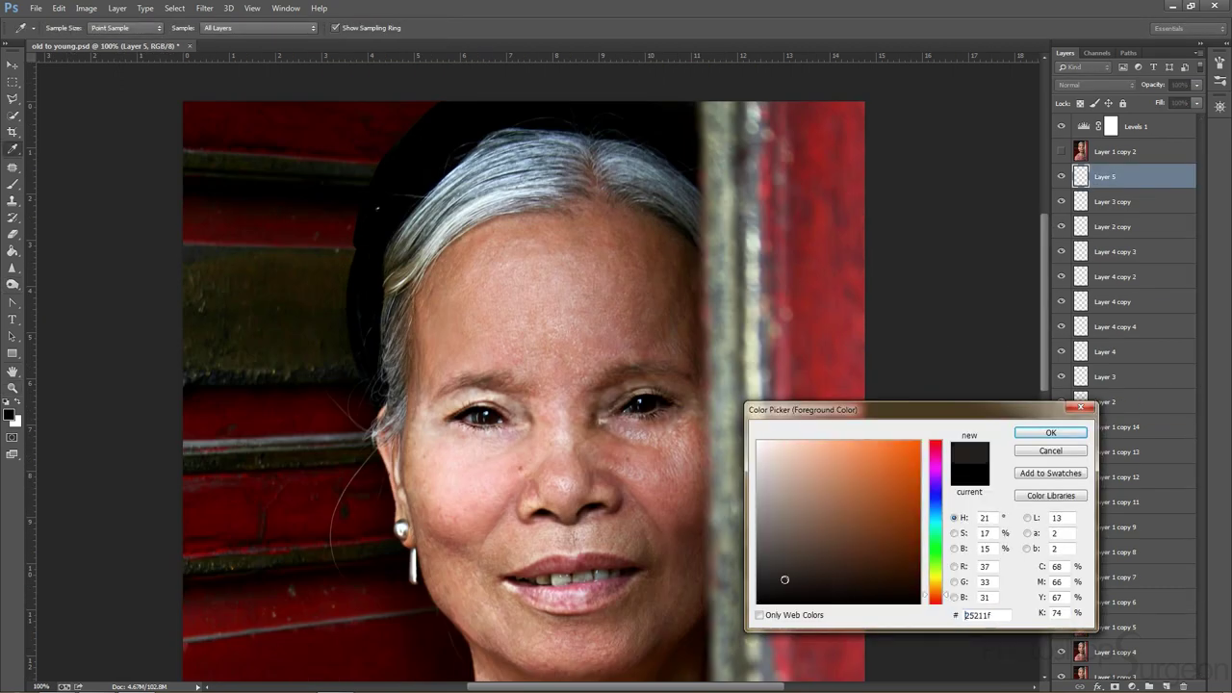
{"action": "left_click", "coordinate": [1063, 385]}
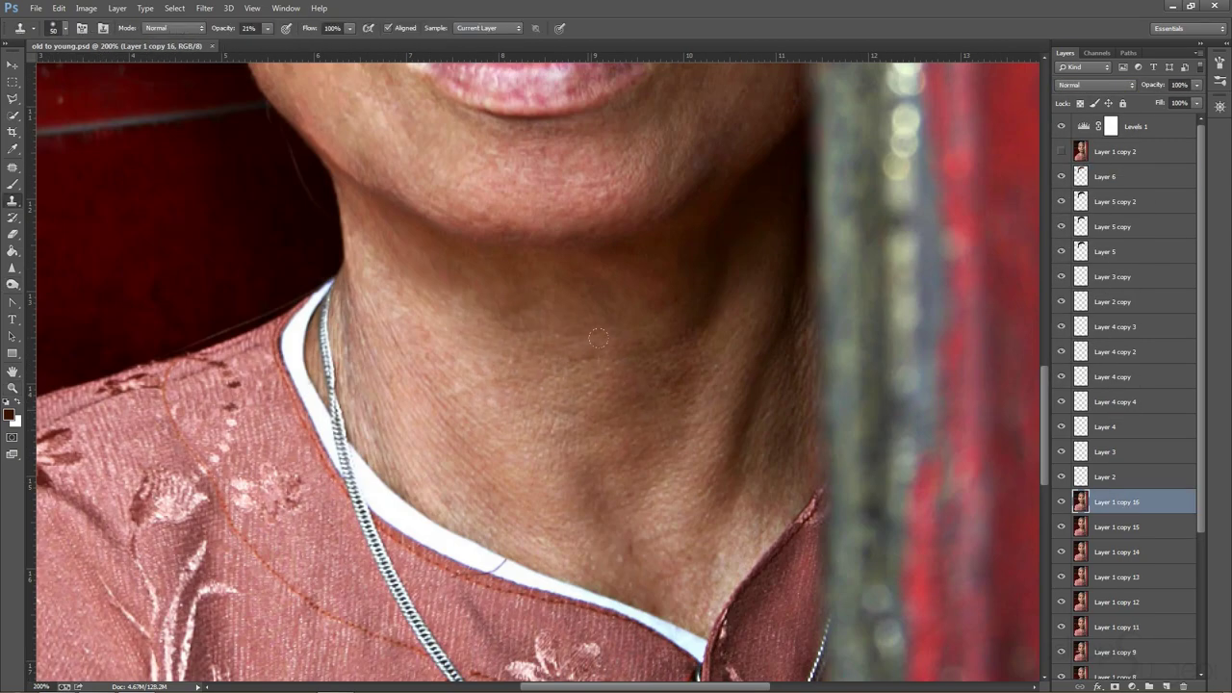
Step: Heal the neck wrinkles, patch the wrinkle beside the mouth, and add a skin-tone layer
{"action": "left_click_drag", "start_coordinate": [347, 301], "coordinate": [462, 318]}
{"action": "key", "text": "j"}
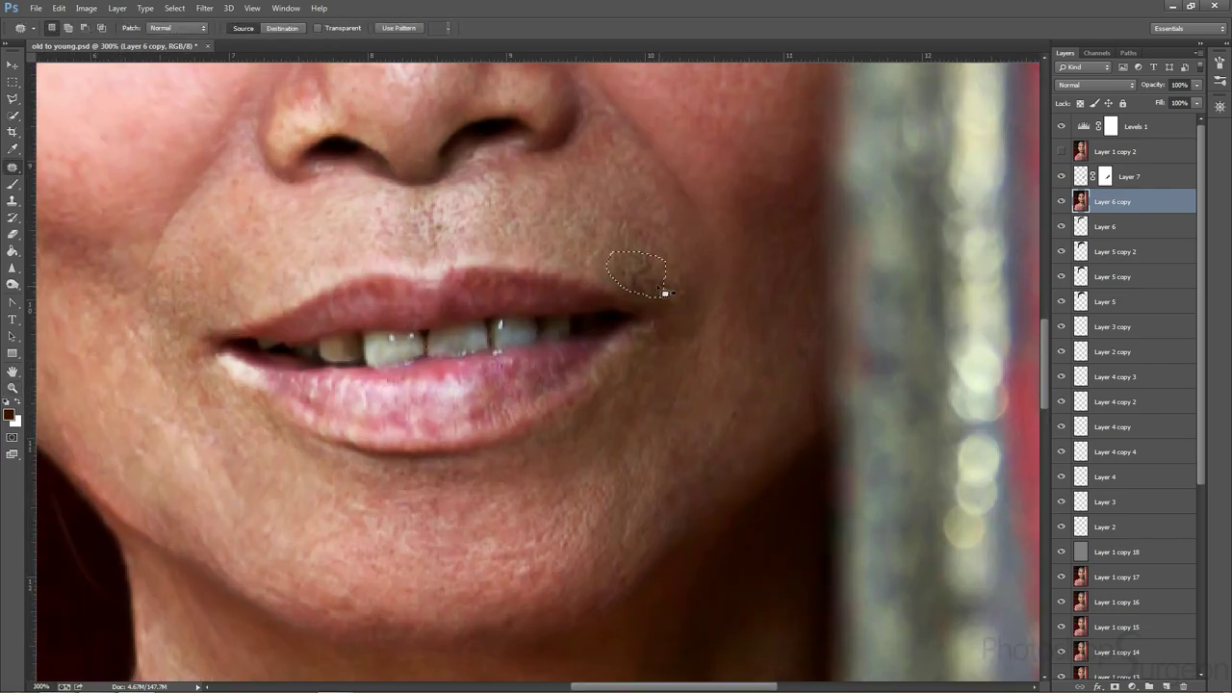
{"action": "left_click_drag", "start_coordinate": [628, 210], "coordinate": [621, 202]}
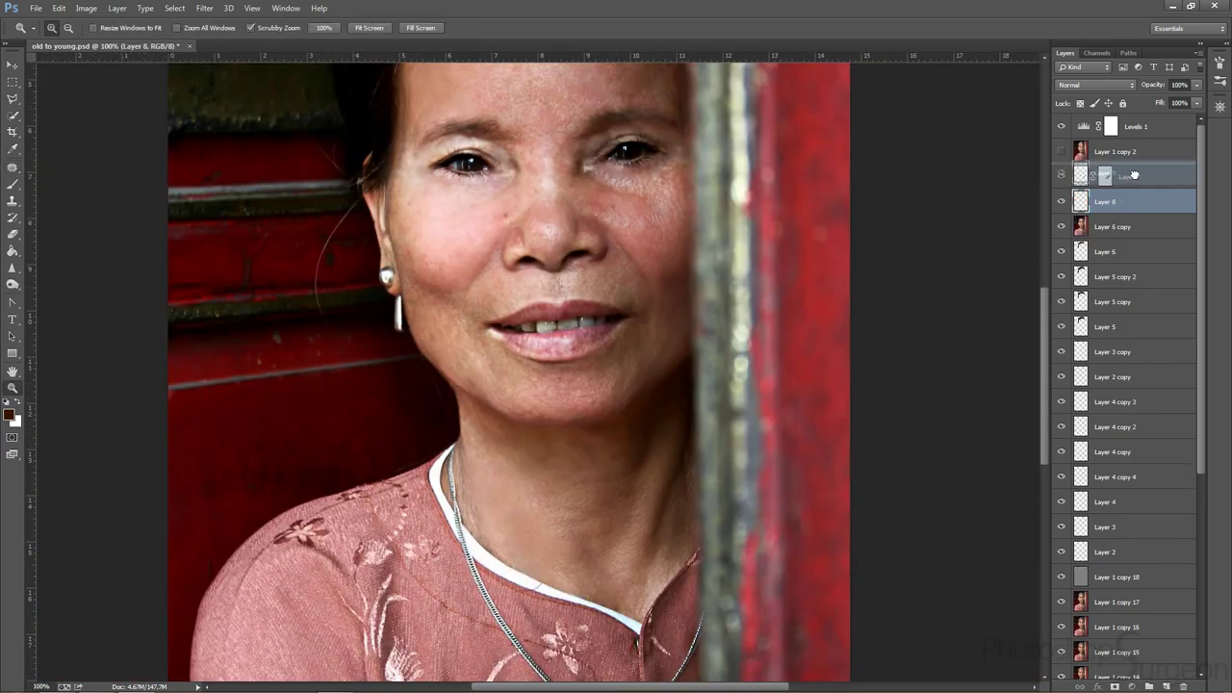
{"action": "left_click", "coordinate": [1094, 84]}
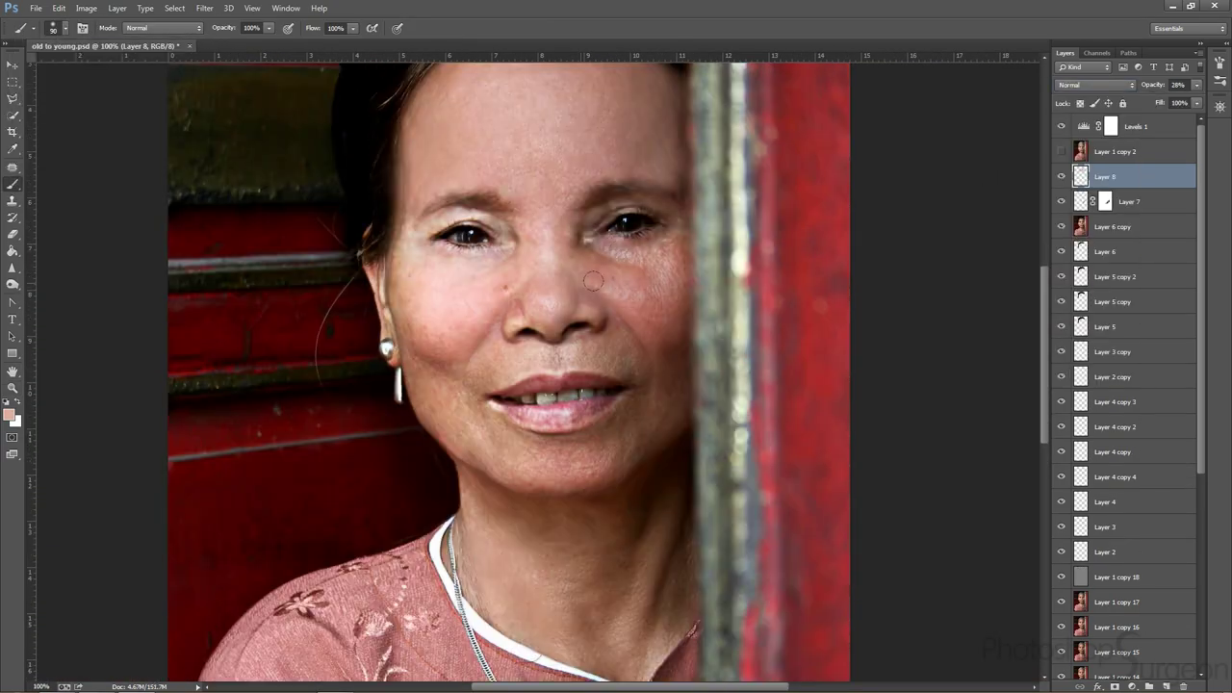
Step: Adjust the skin colour with Hue/Saturation and merge the retouch layers into one copy
{"action": "scroll", "coordinate": [610, 564], "scroll_direction": "up", "scroll_amount": 3}
{"action": "key", "text": "ctrl+u"}
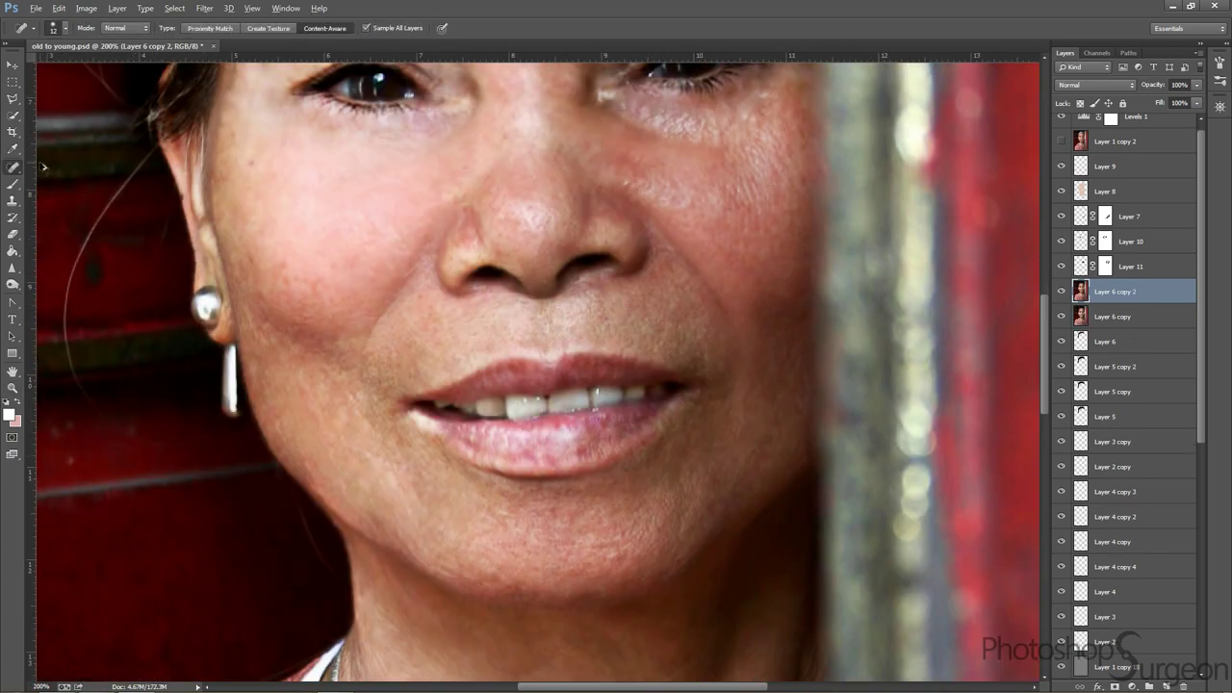
{"action": "key", "text": "s"}
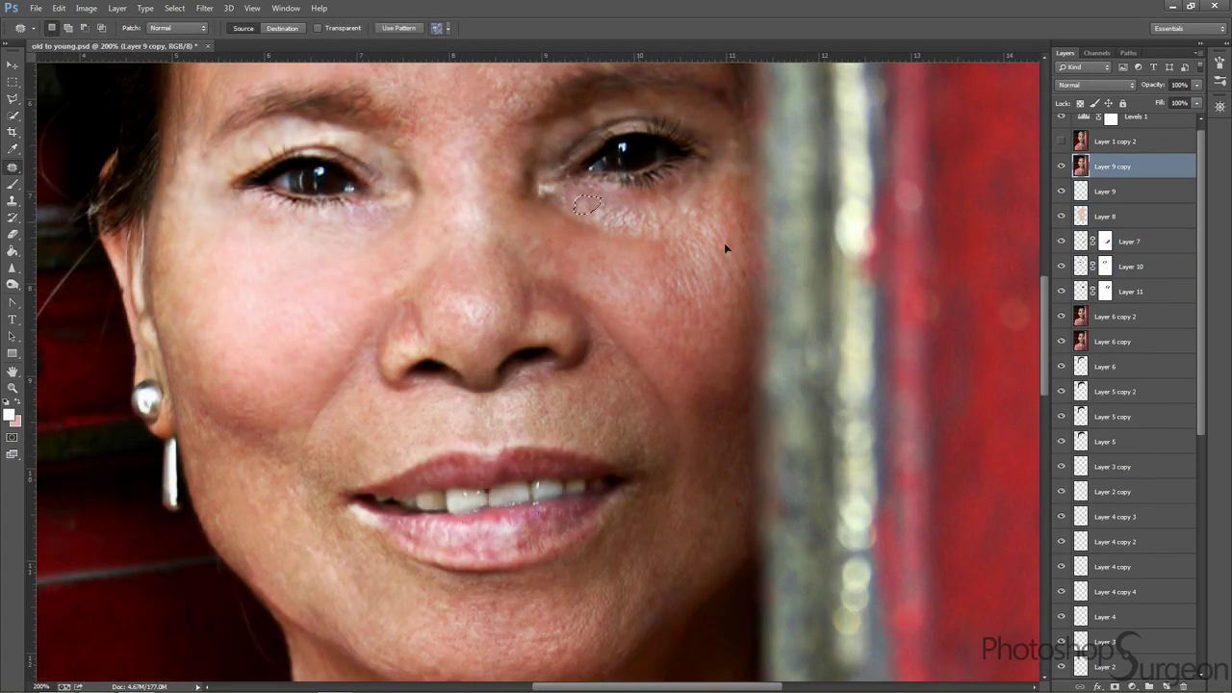
Step: Patch the under-eye and forehead lines with clean skin, then view the whole portrait
{"action": "scroll", "coordinate": [577, 269], "scroll_direction": "up", "scroll_amount": 4}
{"action": "scroll", "coordinate": [289, 231], "scroll_direction": "up", "scroll_amount": 1}
{"action": "scroll", "coordinate": [578, 443], "scroll_direction": "down", "scroll_amount": 4}
{"action": "key", "text": "j"}
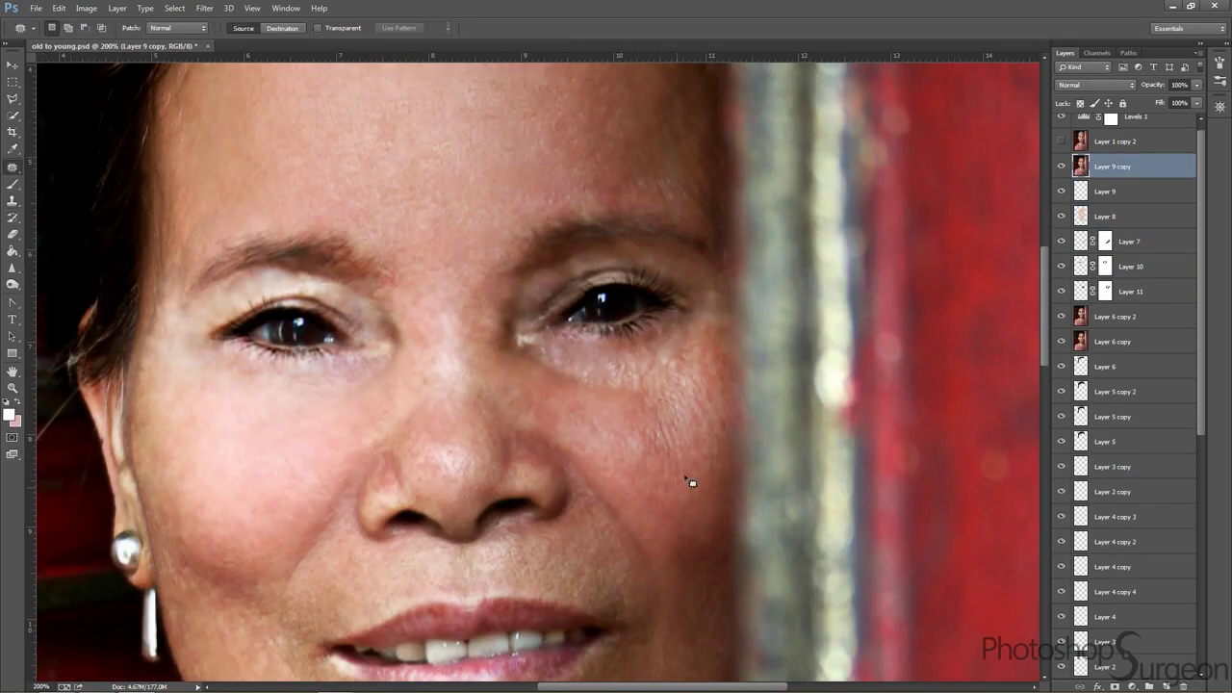
{"action": "left_click_drag", "start_coordinate": [671, 463], "coordinate": [537, 355]}
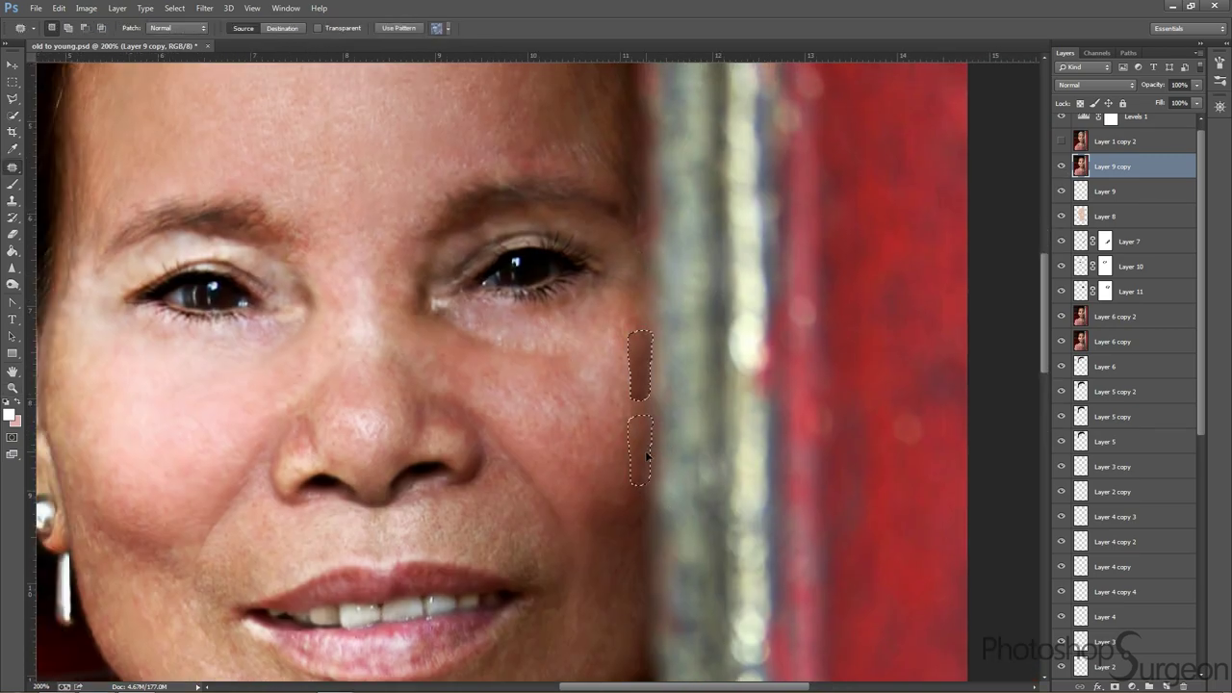
{"action": "left_click_drag", "start_coordinate": [640, 347], "coordinate": [399, 321]}
{"action": "left_click_drag", "start_coordinate": [613, 258], "coordinate": [630, 325]}
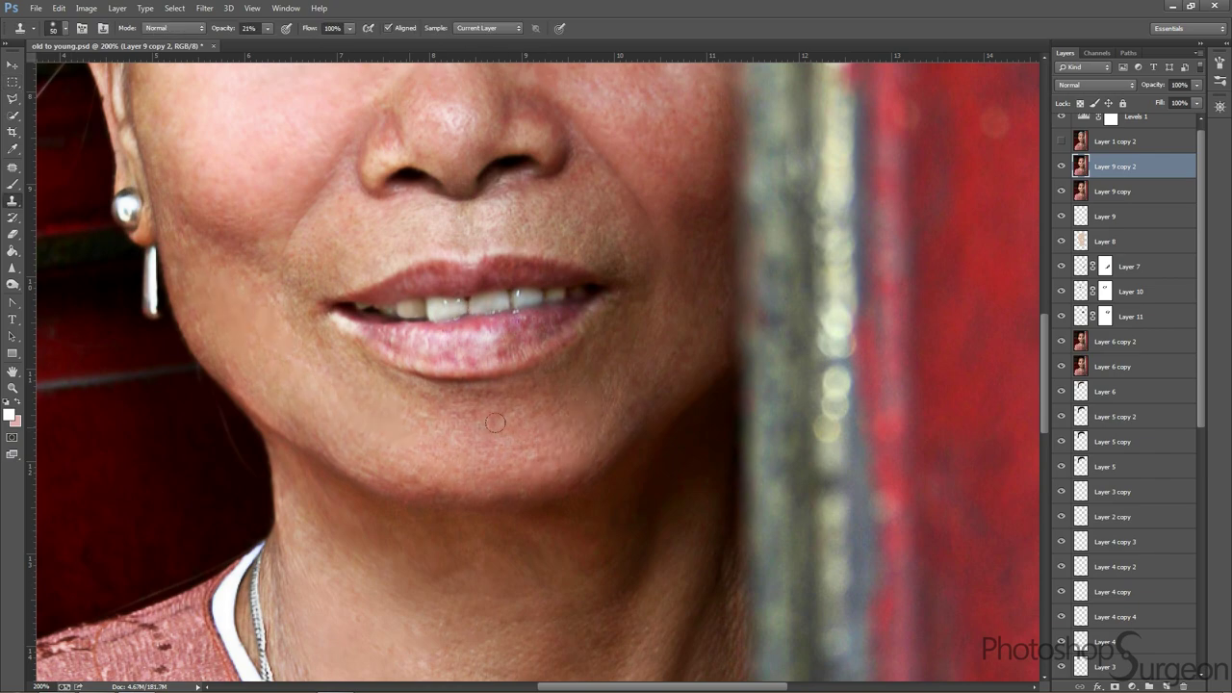
{"action": "left_click", "coordinate": [53, 27]}
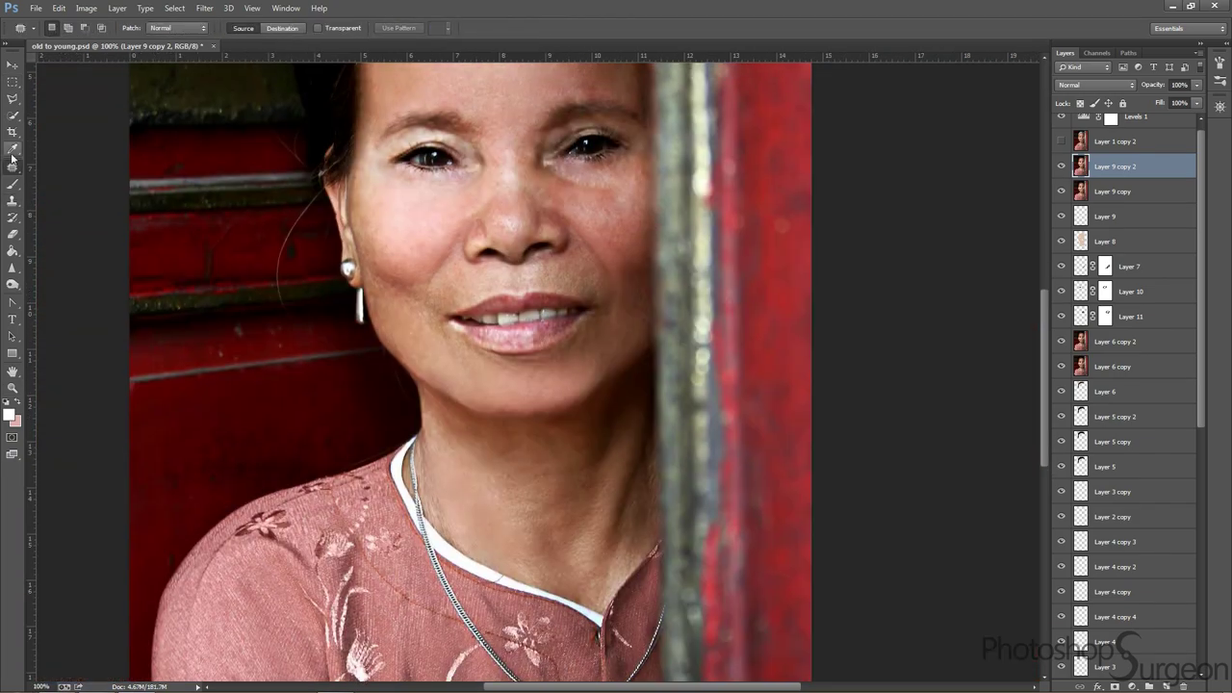